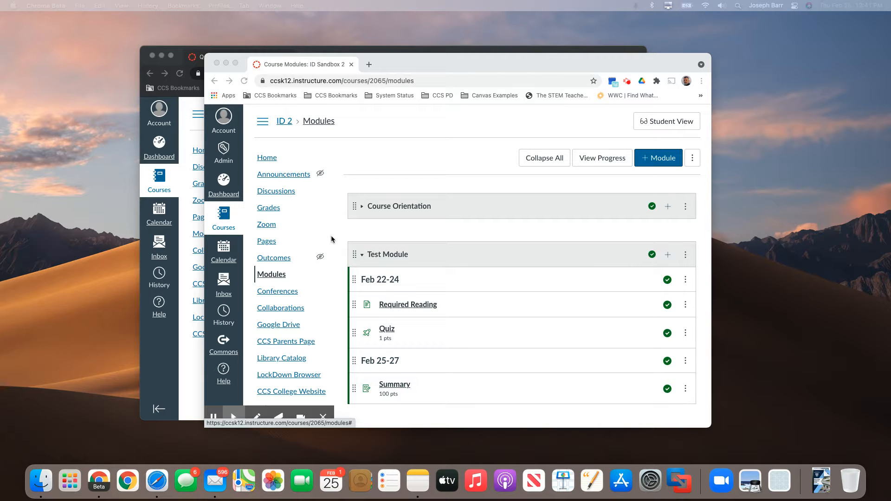
# Step: Add Course Orientation as a prerequisite for the Test Module and save the module settings
pyautogui.click(363, 258)
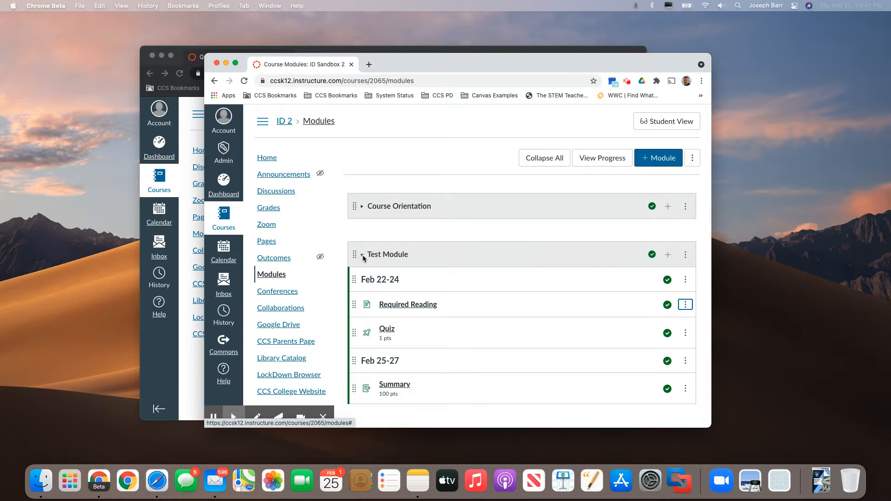
pyautogui.click(363, 254)
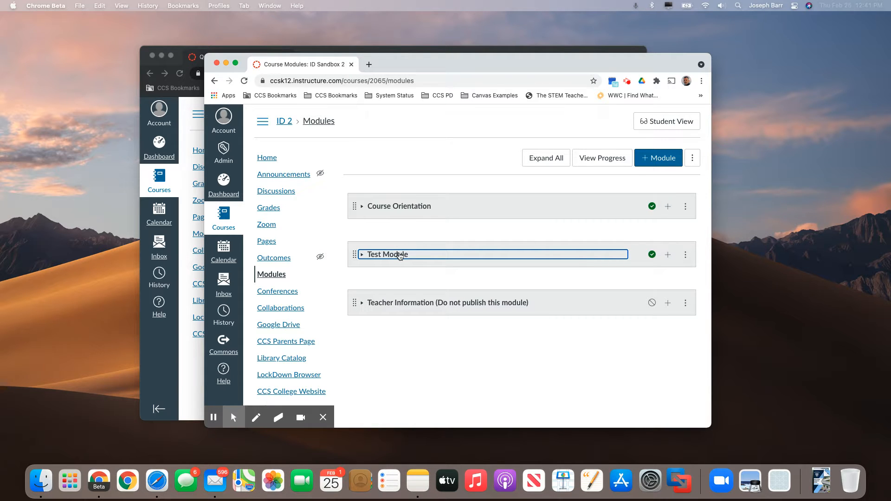
pyautogui.click(685, 255)
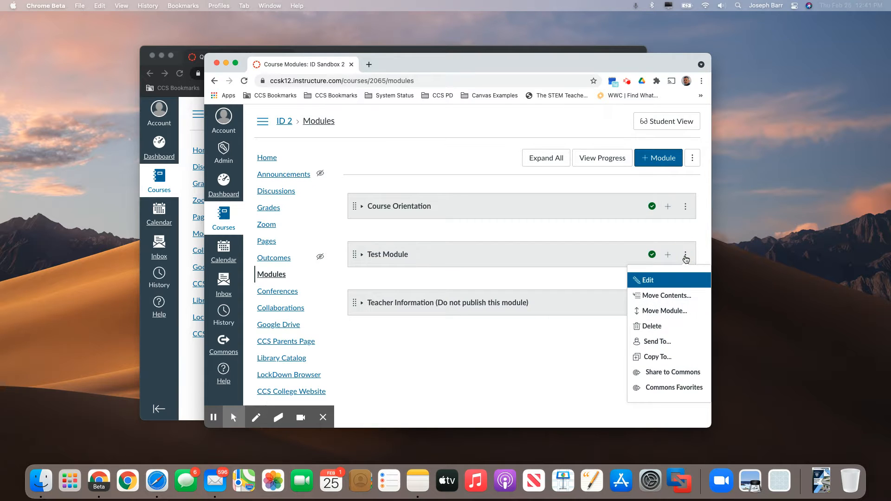
pyautogui.click(642, 281)
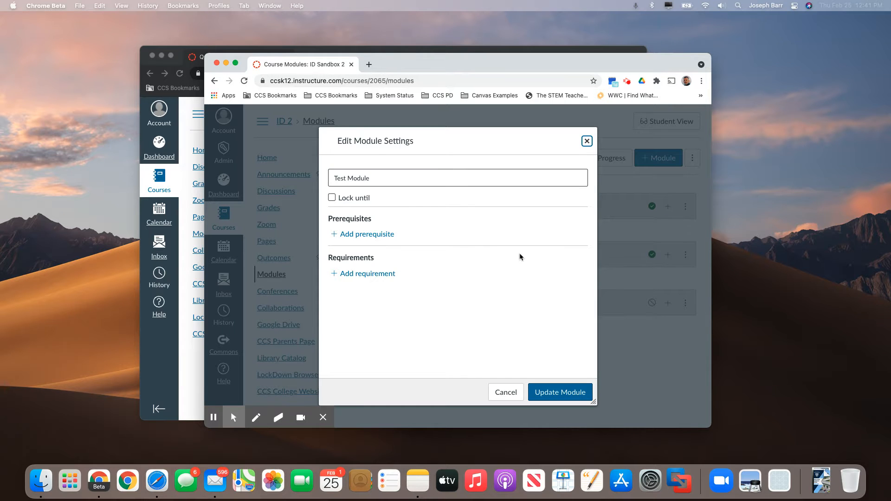
pyautogui.click(358, 235)
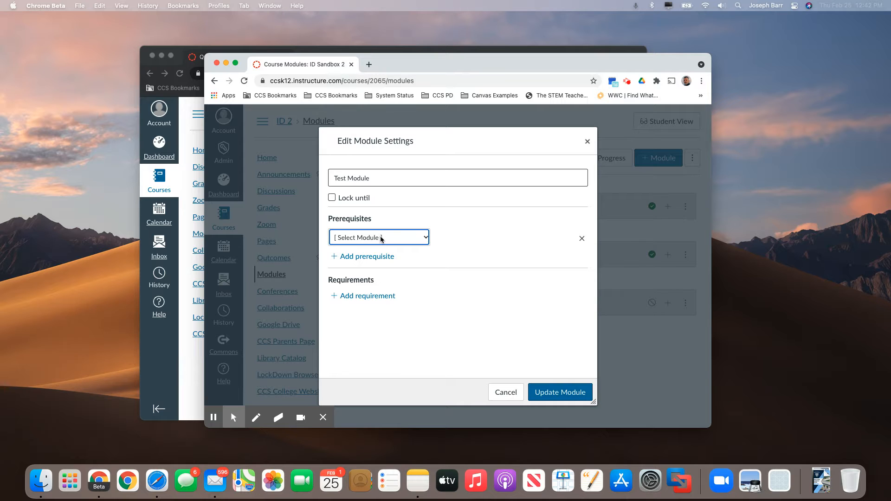
pyautogui.click(381, 239)
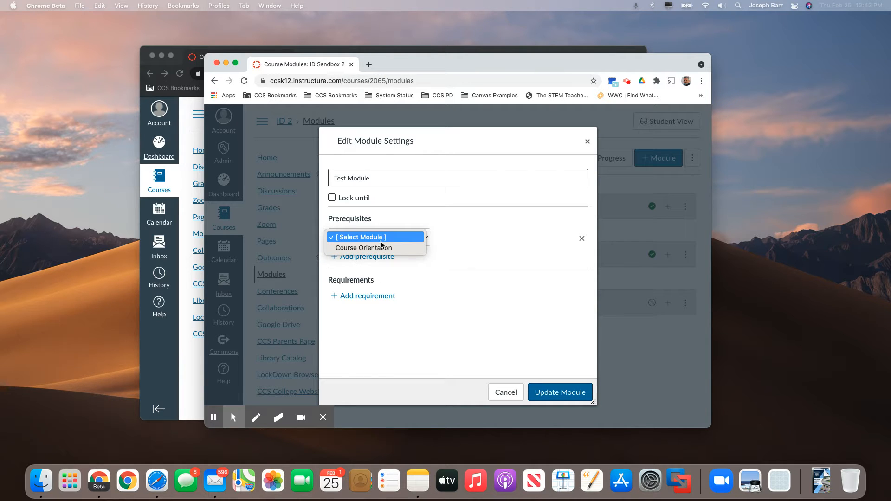
pyautogui.click(382, 247)
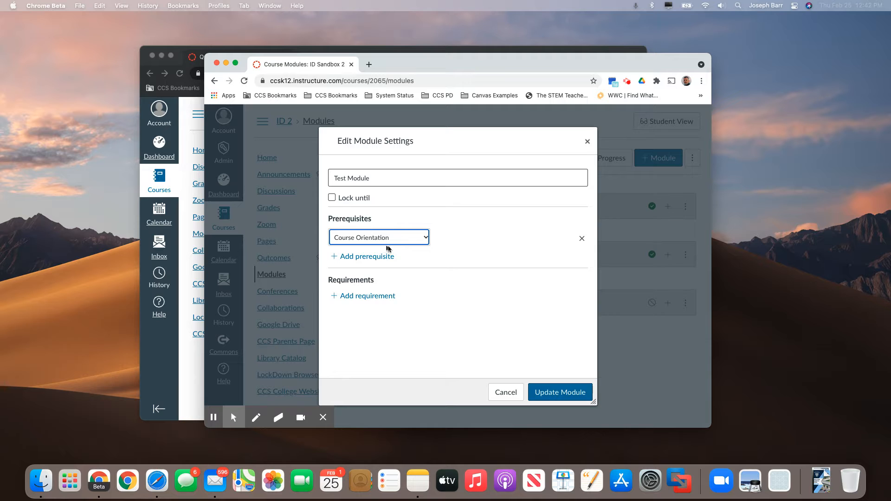
pyautogui.click(557, 392)
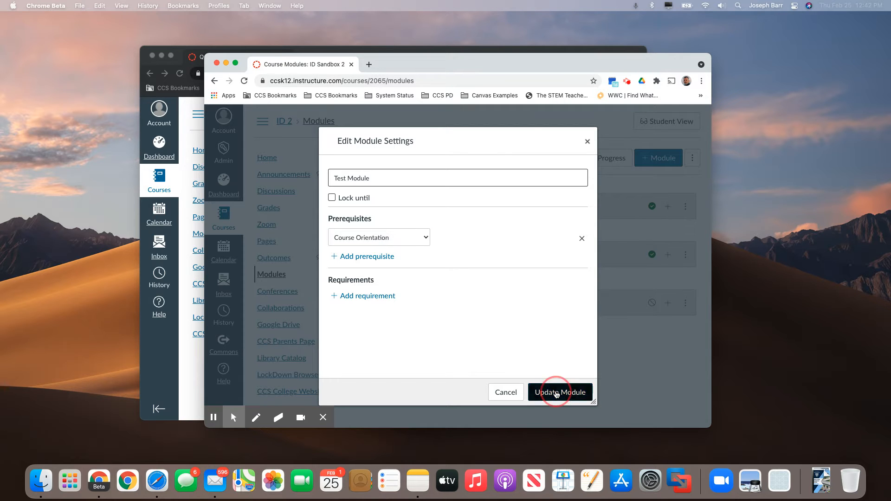
pyautogui.click(521, 325)
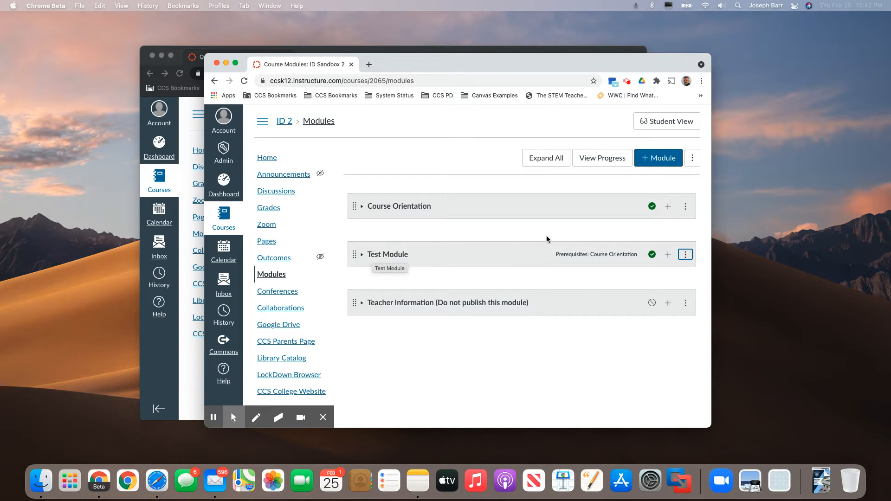
# Step: Add a Test Module requirement to view the Required Reading item, with all requirements to be completed in sequential order
pyautogui.click(362, 254)
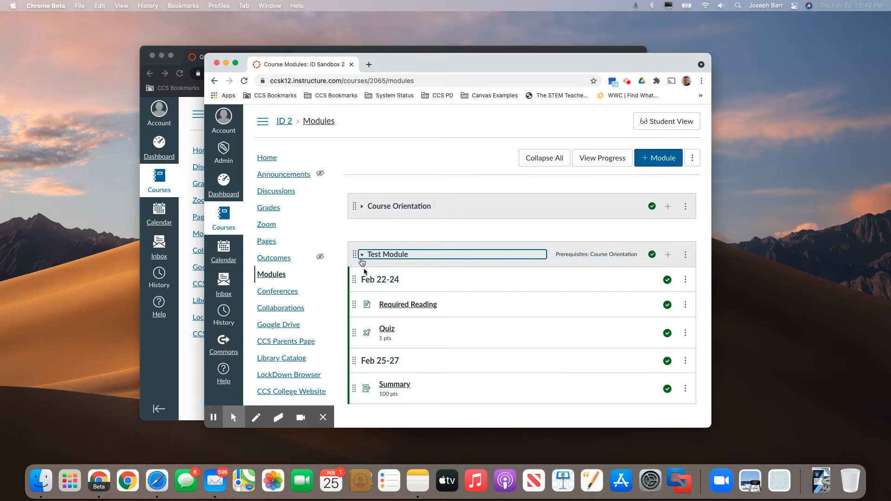
pyautogui.scroll(-1, 367, 264)
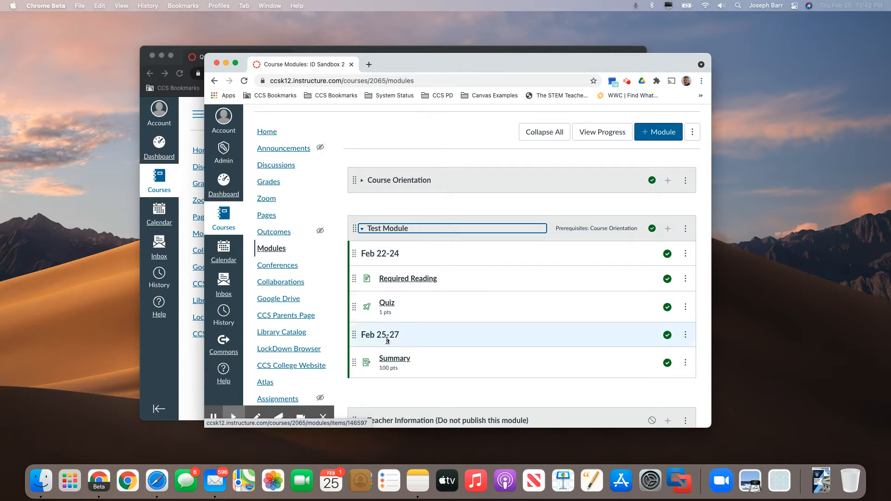
pyautogui.click(686, 229)
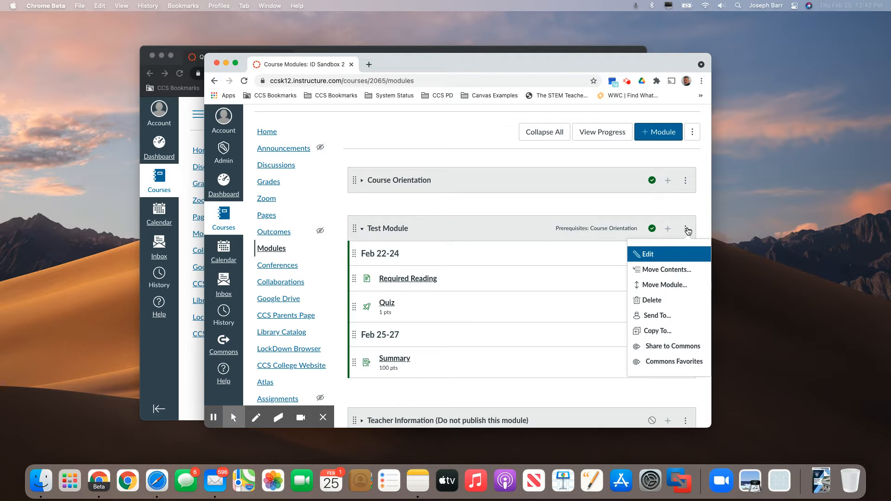
pyautogui.click(646, 253)
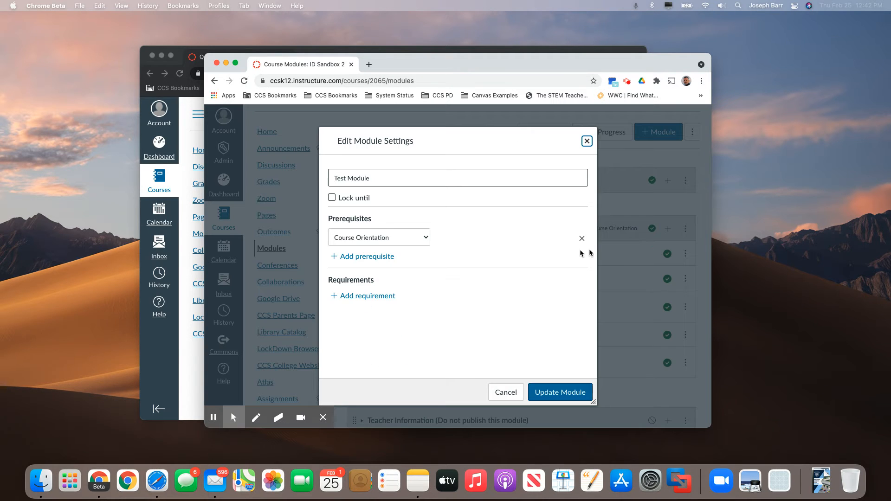
pyautogui.click(383, 297)
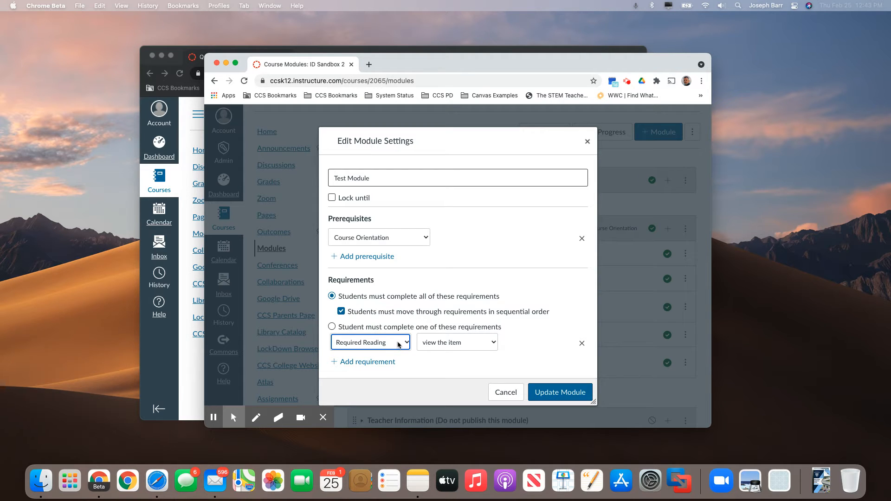
pyautogui.click(430, 346)
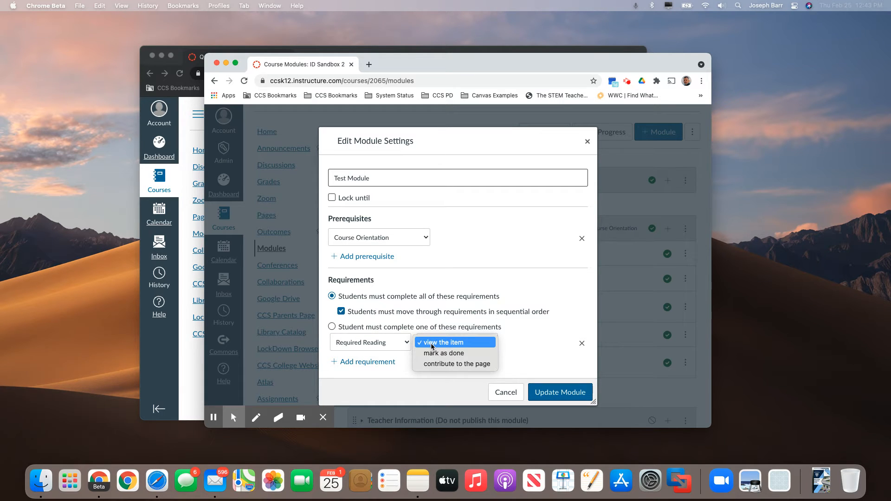
pyautogui.click(431, 346)
pyautogui.click(431, 346)
pyautogui.click(433, 345)
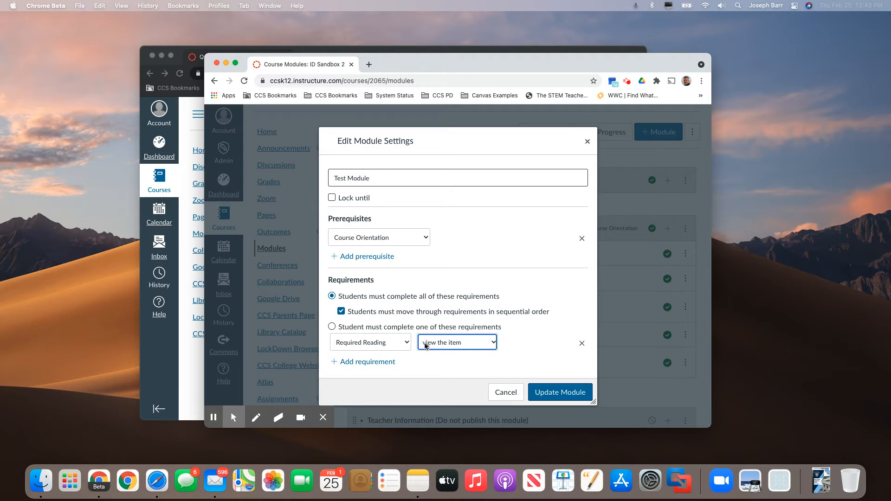
# Step: Add a second requirement that students score at least 1 on the Quiz
pyautogui.click(370, 362)
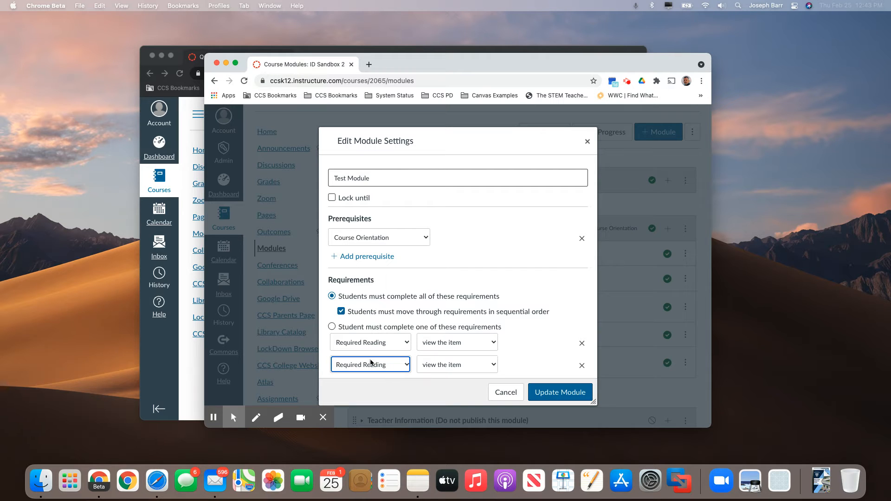
pyautogui.click(396, 365)
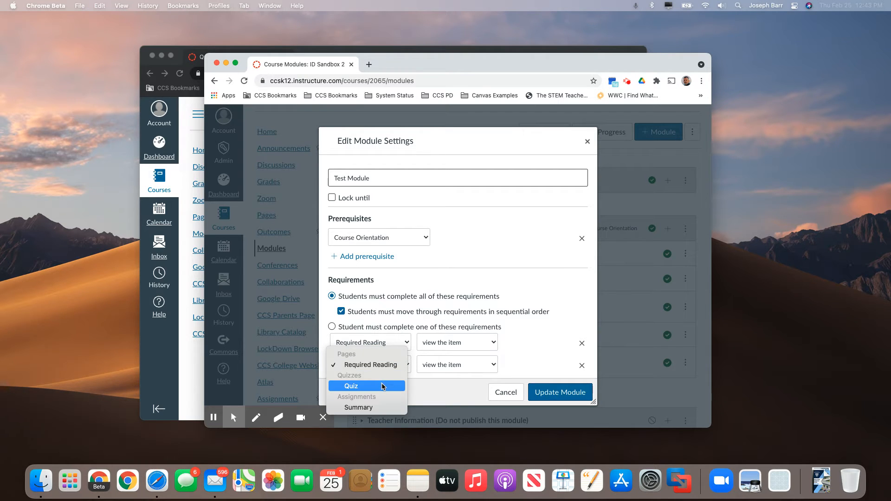
pyautogui.click(384, 386)
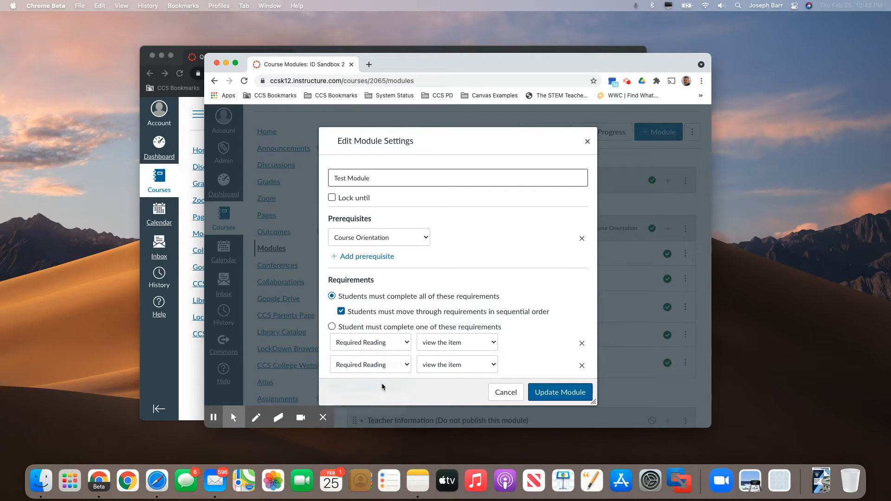
pyautogui.click(446, 368)
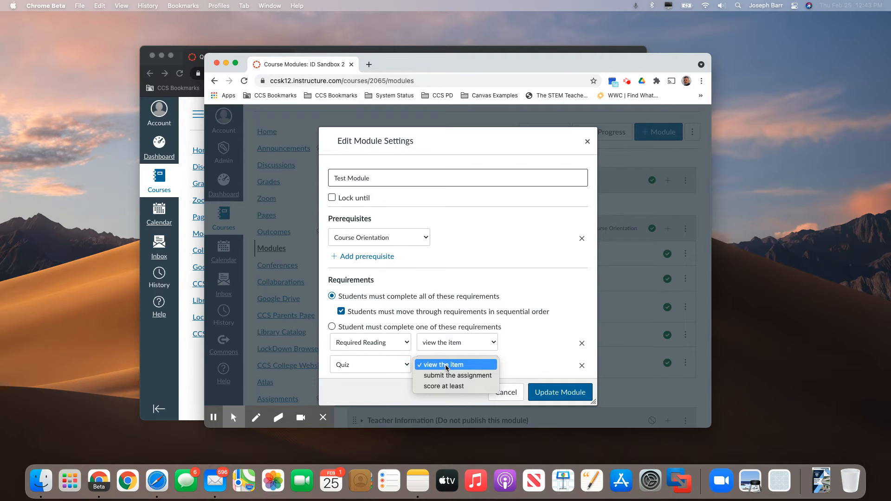
pyautogui.click(444, 386)
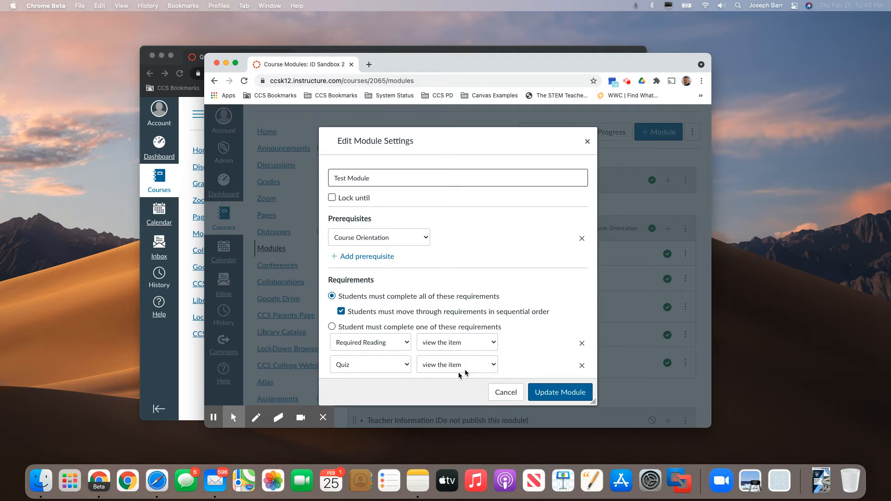
pyautogui.click(511, 363)
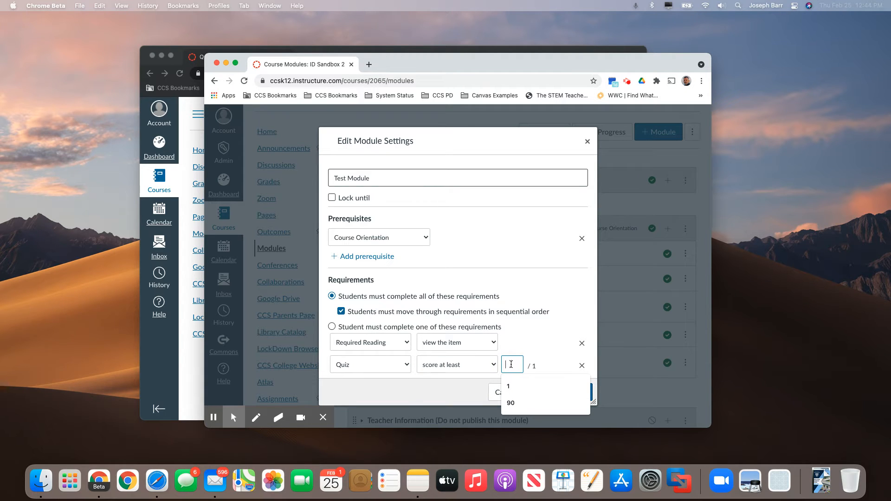
pyautogui.write('1')
pyautogui.click(540, 358)
pyautogui.scroll(-2, 539, 358)
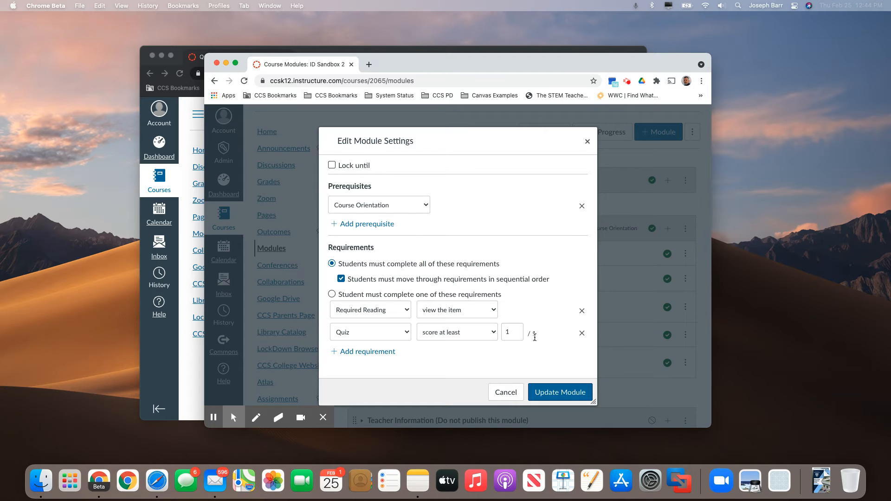
# Step: Add a requirement to score at least 90 on the Summary assignment, and update the module with the modules re-locked
pyautogui.click(389, 355)
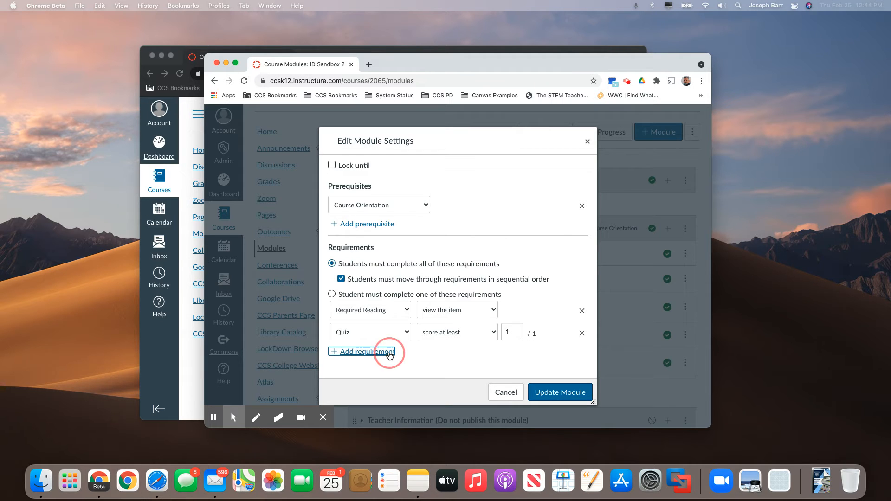
pyautogui.click(397, 356)
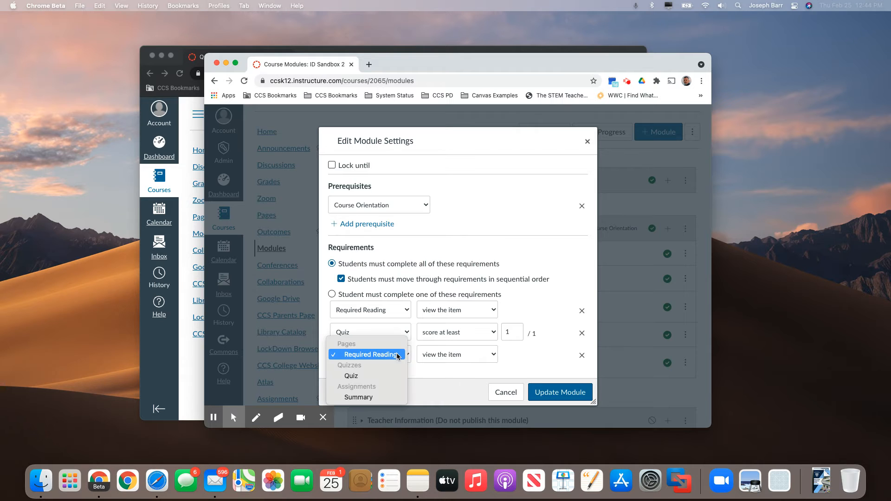
pyautogui.click(376, 397)
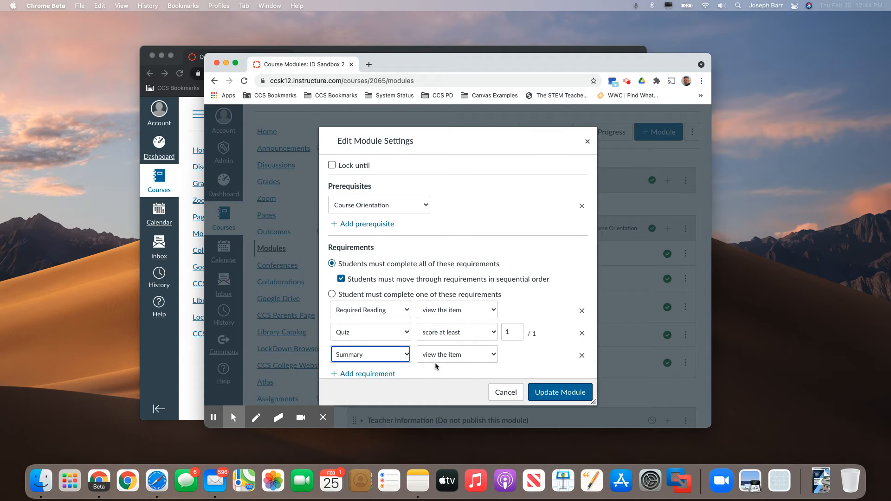
pyautogui.click(434, 357)
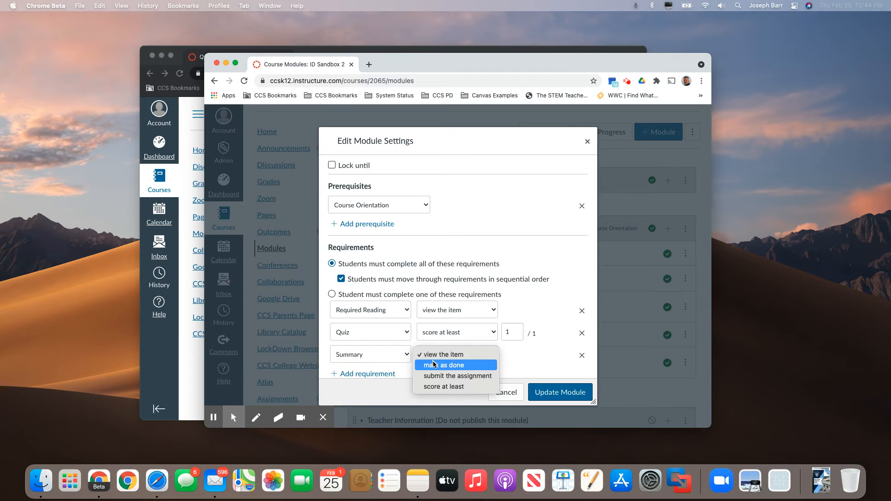
pyautogui.click(439, 386)
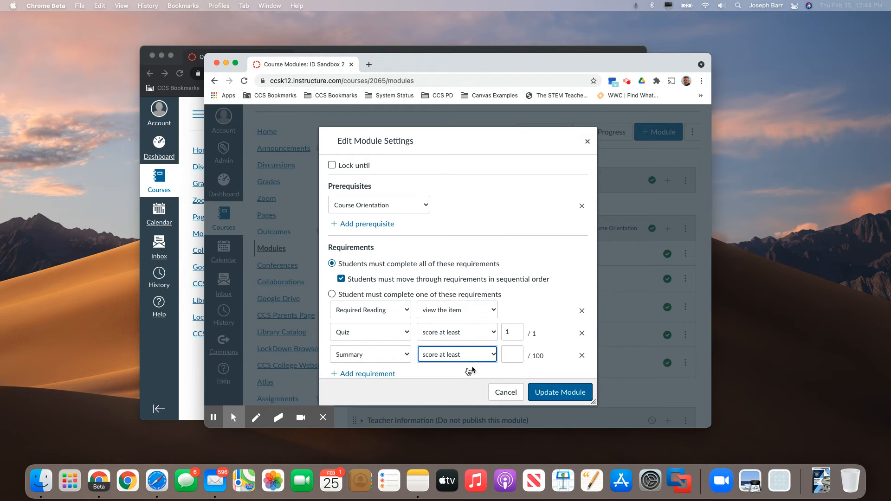
pyautogui.click(511, 353)
pyautogui.write('90')
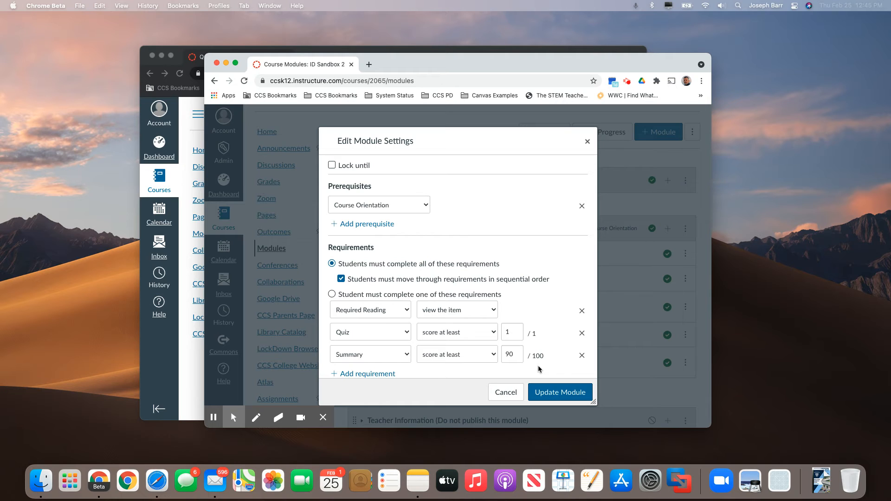
pyautogui.click(549, 394)
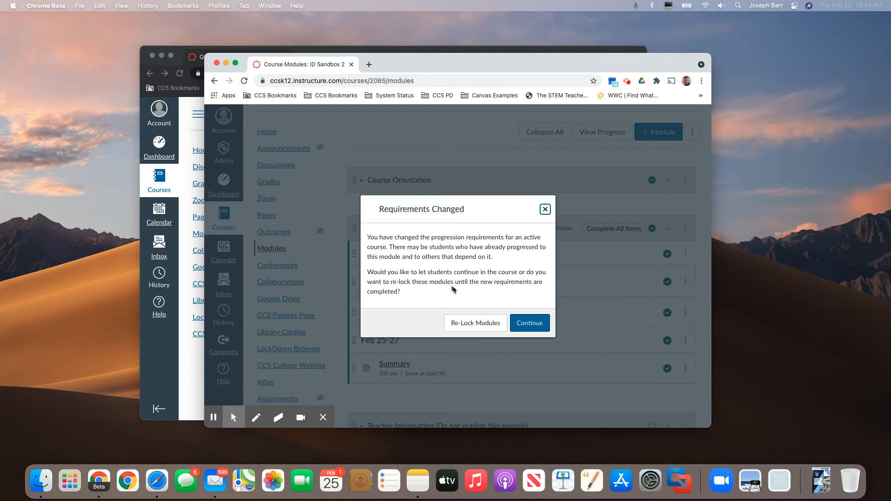
pyautogui.click(475, 323)
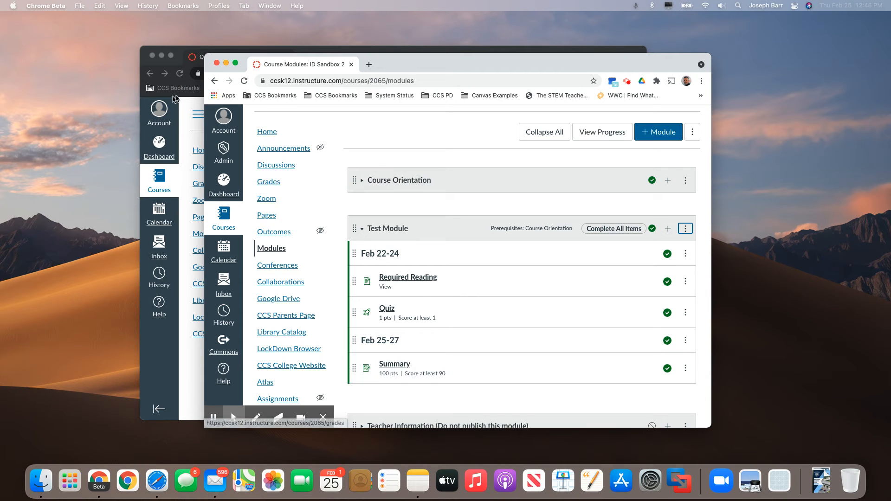
# Step: Switch to the student's incognito window, reload the course home page and view the Test Module on the Modules page
pyautogui.click(198, 58)
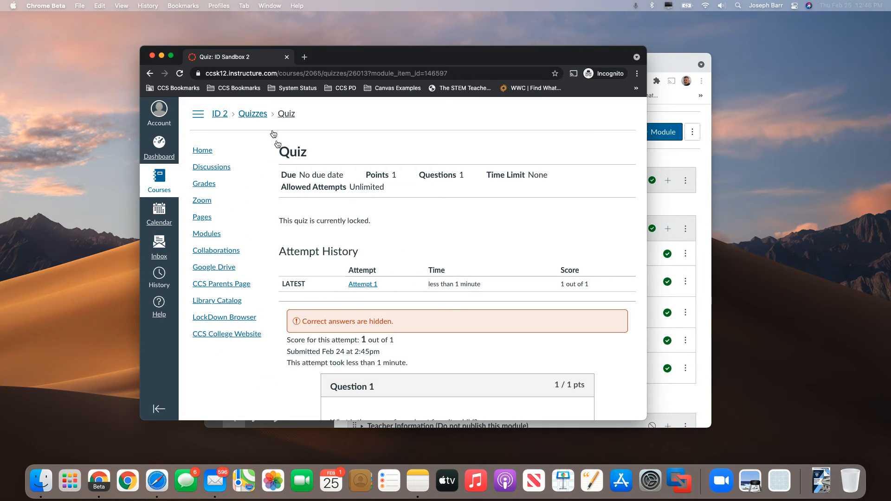
pyautogui.click(209, 158)
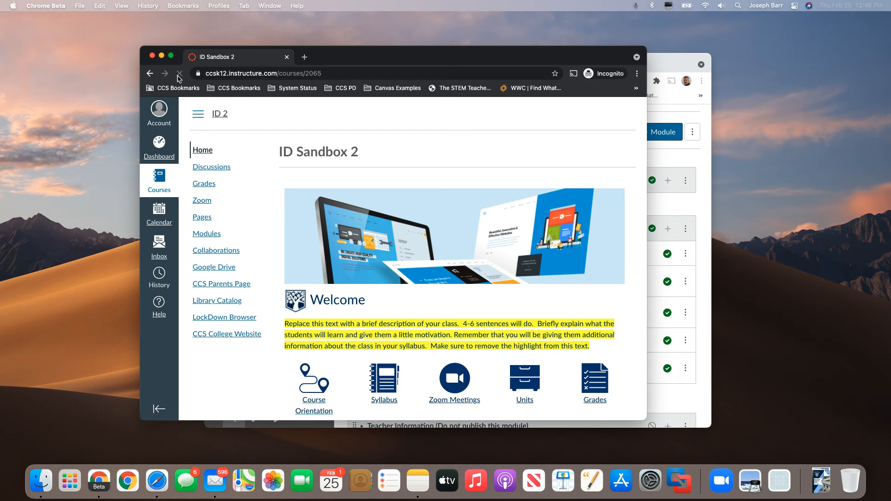
pyautogui.click(179, 74)
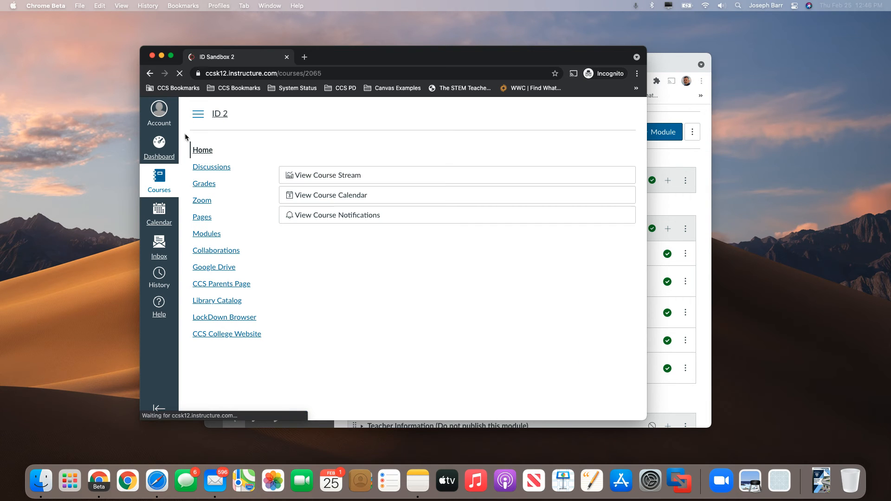
pyautogui.click(208, 234)
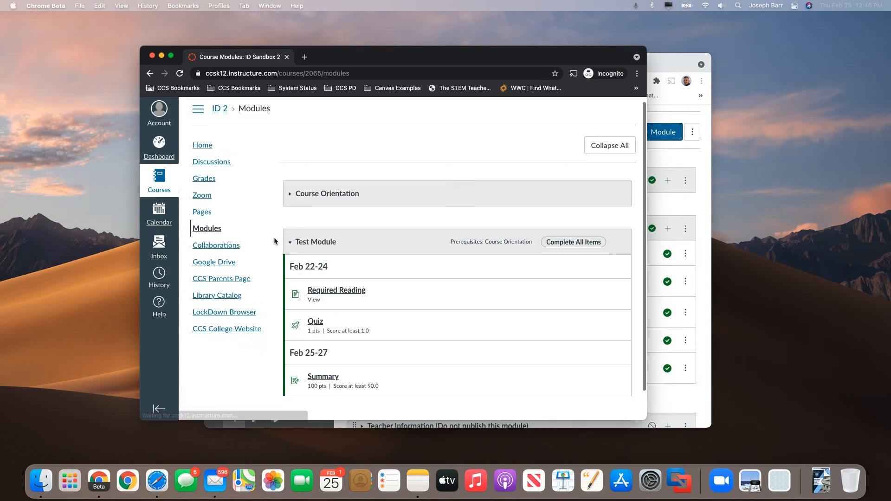
pyautogui.scroll(-2, 275, 241)
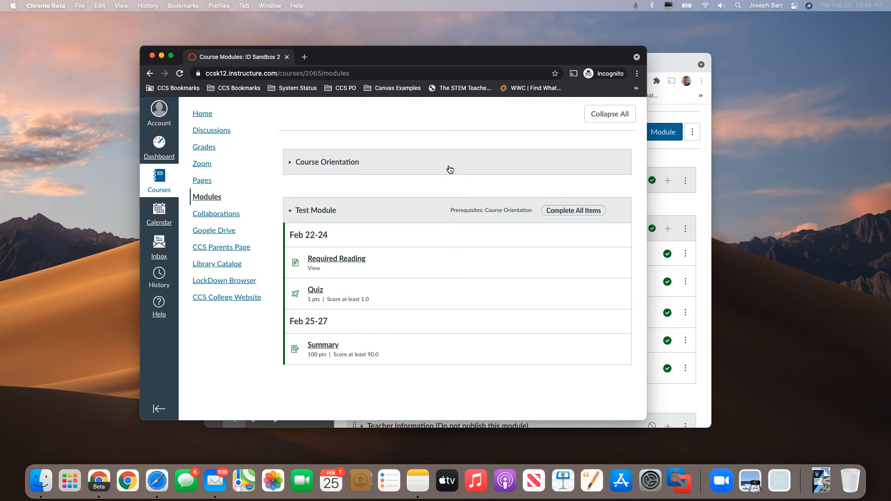
# Step: Expand the Course Orientation module in the student view and open the Required Reading page of the Test Module
pyautogui.click(435, 167)
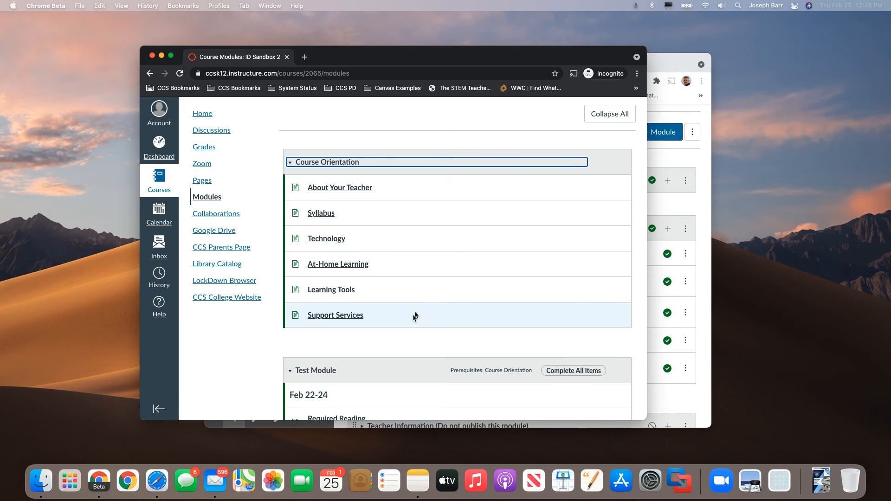
pyautogui.scroll(-2, 388, 372)
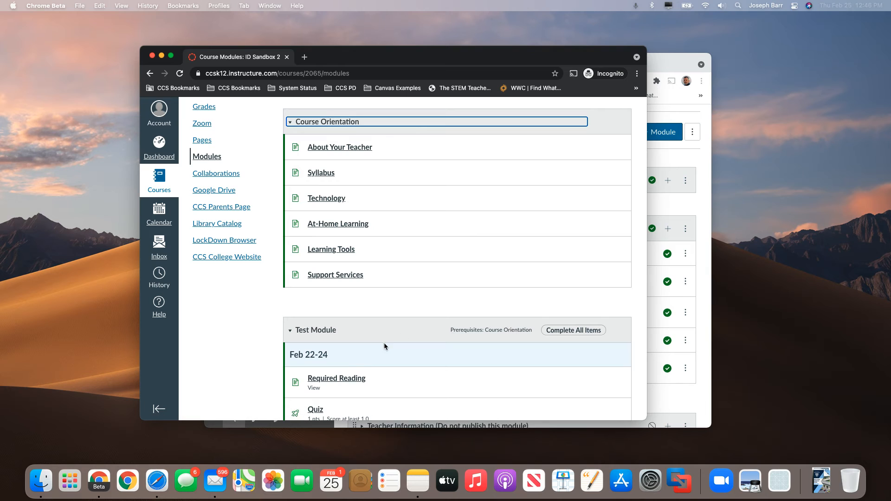
pyautogui.click(355, 379)
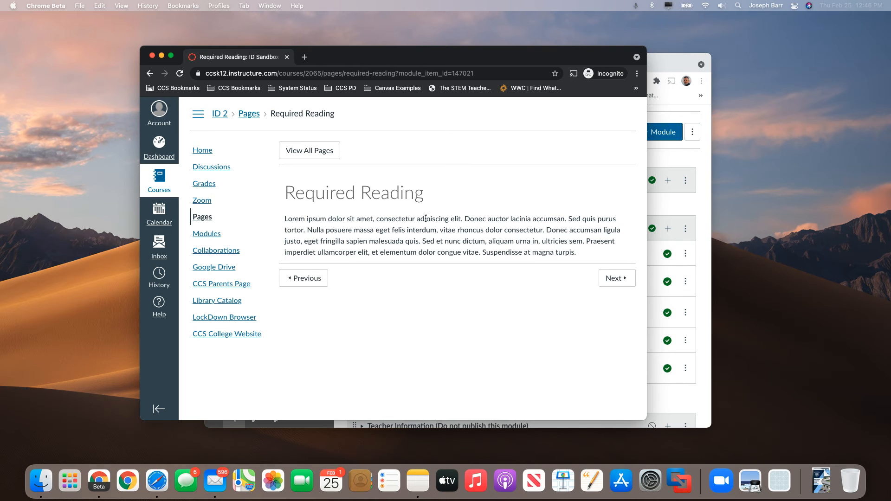
# Step: Continue from Required Reading to the Quiz and review its attempt history and submitted answer down to the end
pyautogui.click(611, 277)
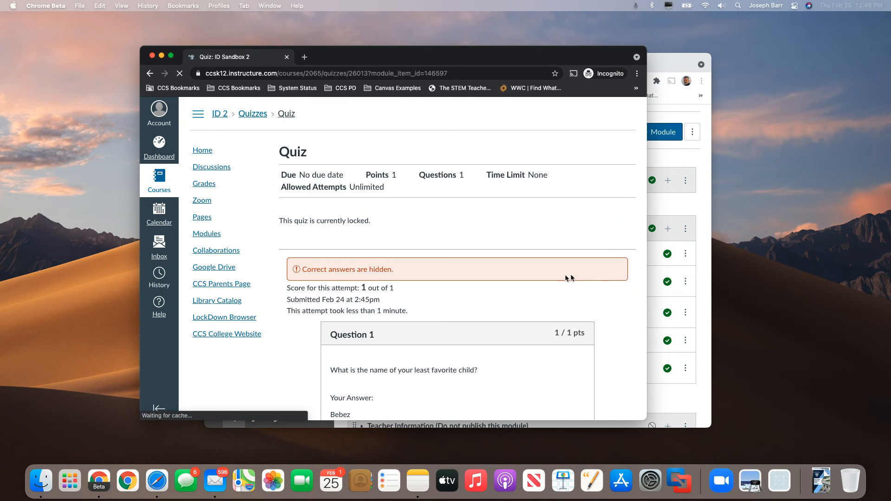
pyautogui.scroll(-2, 542, 286)
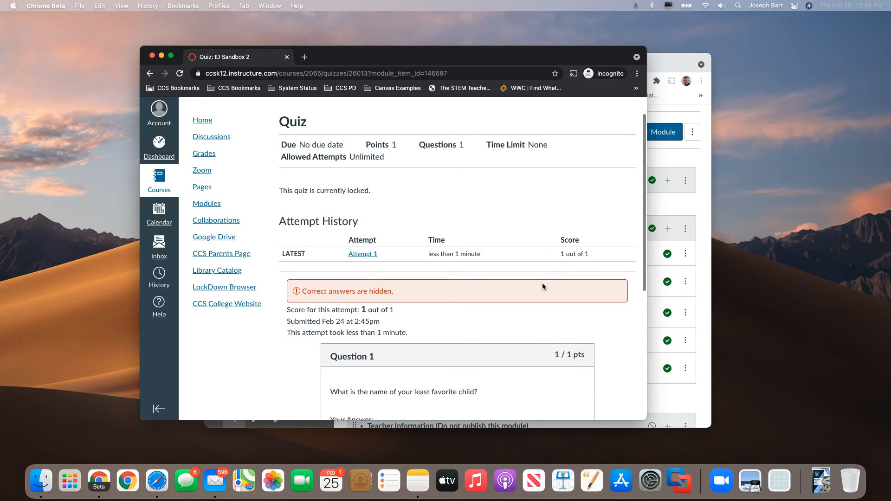
pyautogui.scroll(-1, 449, 268)
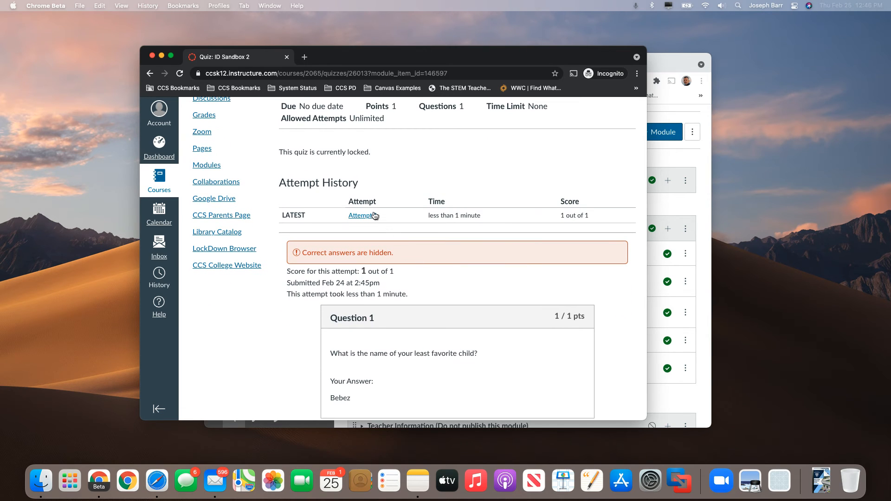
pyautogui.scroll(-3, 367, 228)
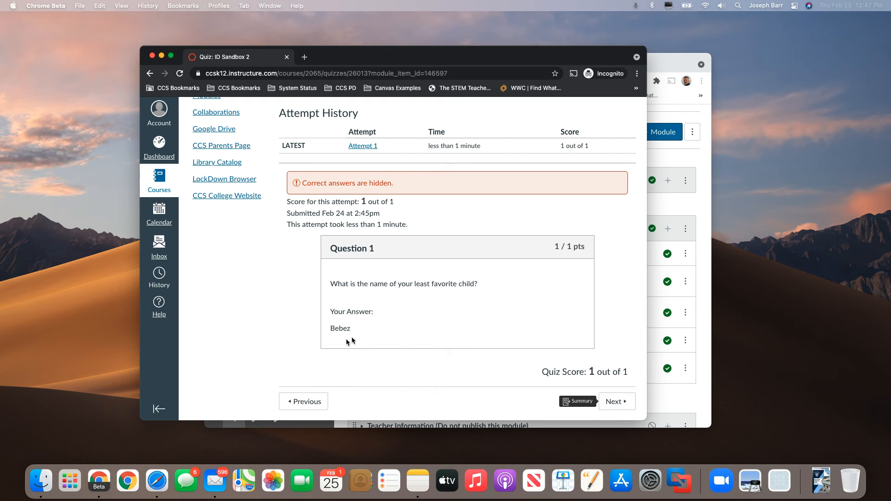
# Step: Continue from the Quiz to the Summary assignment to read its instructions, and switch back to the teacher's Modules window
pyautogui.click(622, 404)
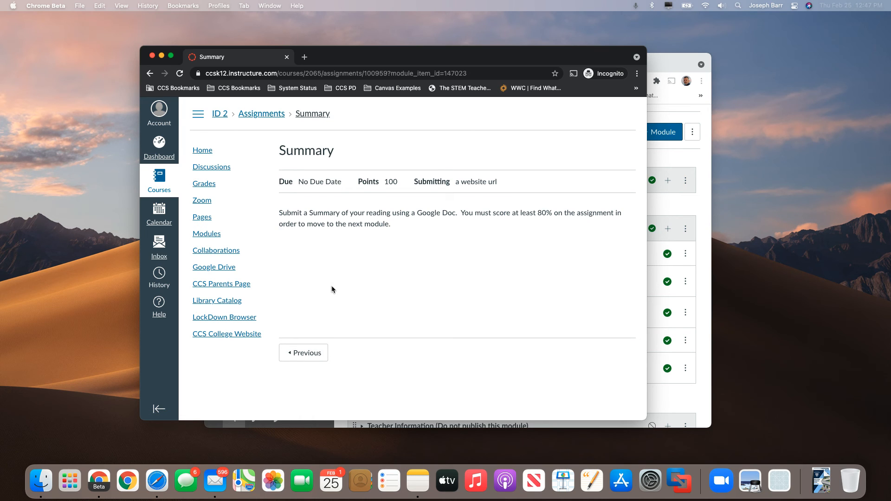
pyautogui.click(665, 207)
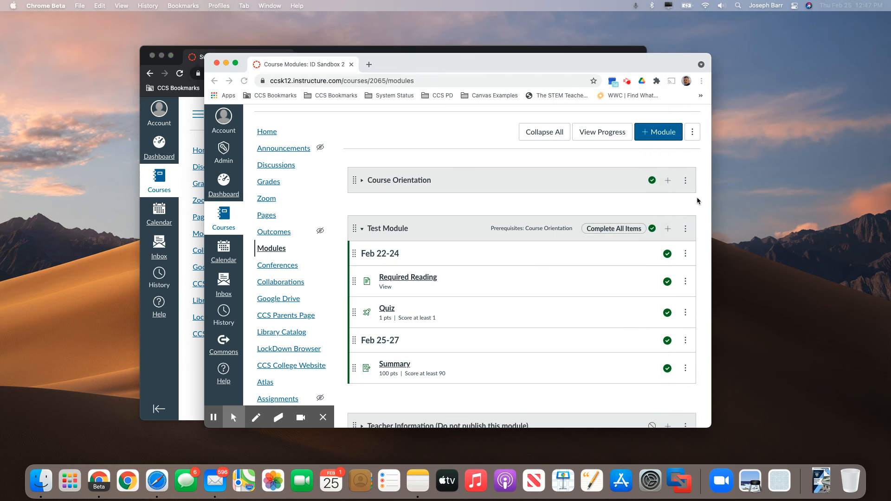